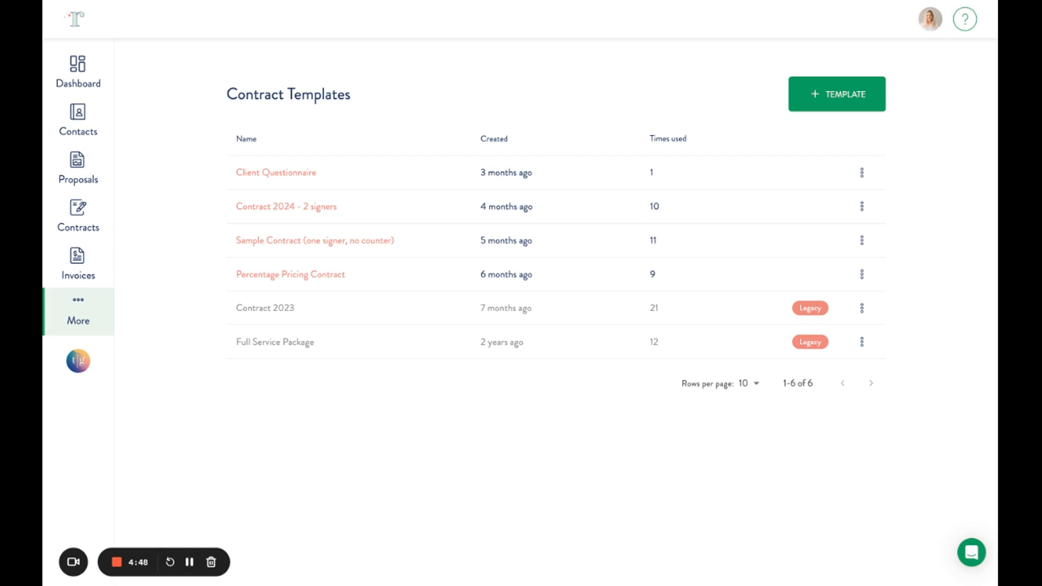
Step: Create a one-signer contract template with countersigner named Event Planning Contract from Event-Planning-Contract-Template-Signaturely.pdf and prepare it
left_click(847, 87)
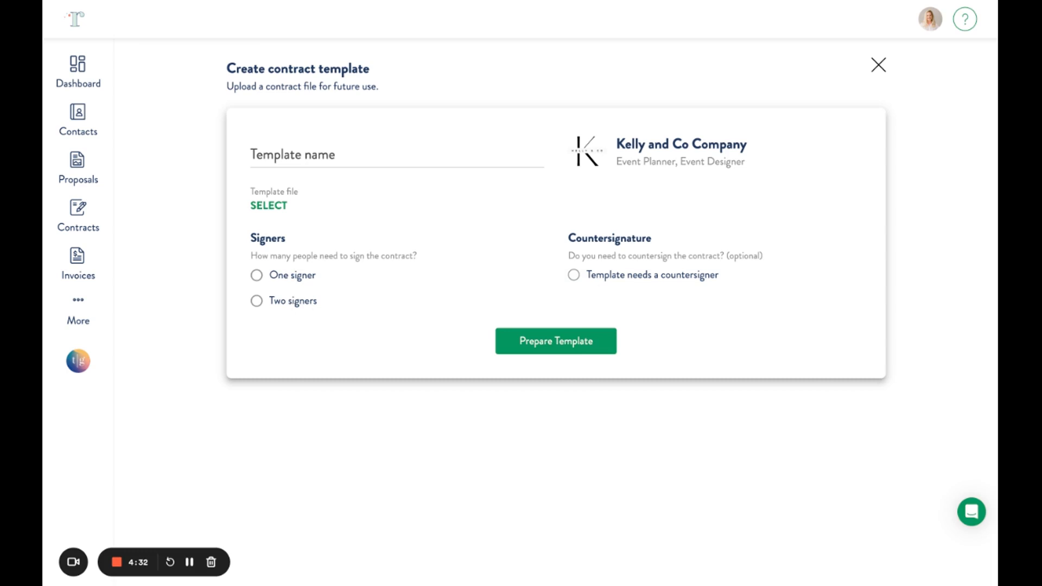
left_click(190, 561)
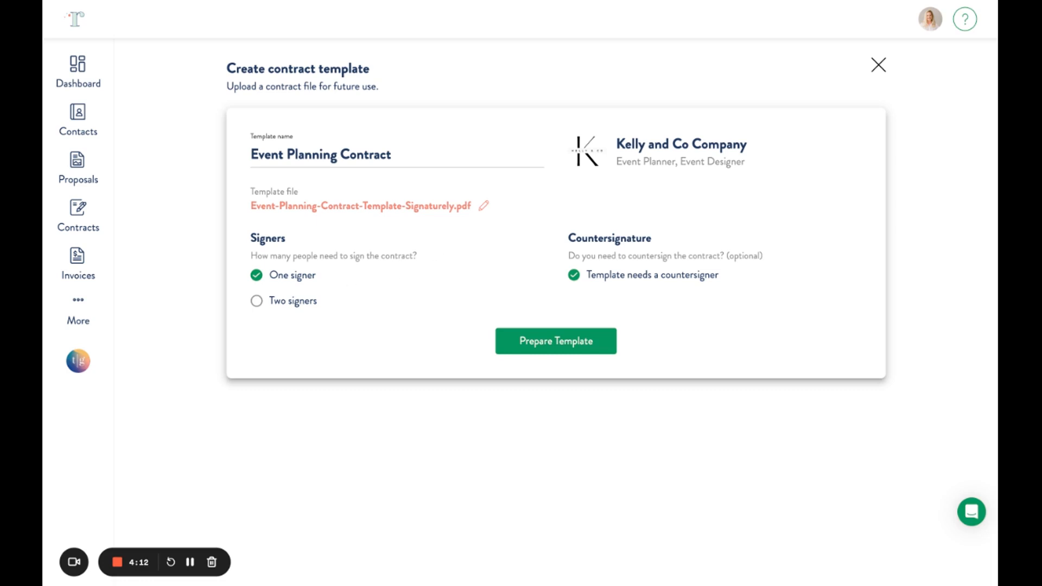
left_click(302, 305)
left_click(302, 278)
left_click(565, 352)
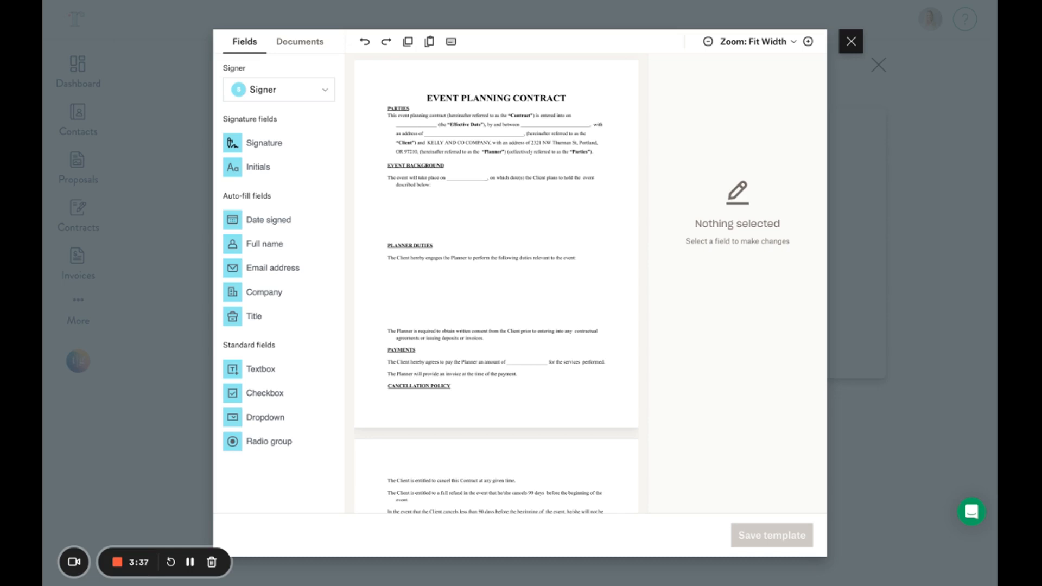
Step: Place one initials field for Company and one for Signer beside the Planner Duties heading
left_click(310, 96)
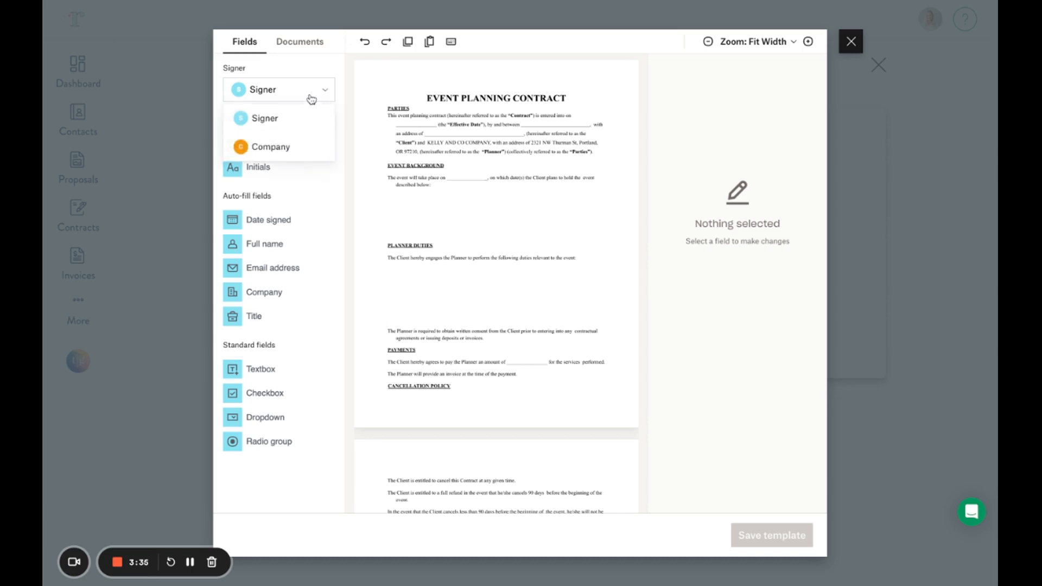
left_click(298, 146)
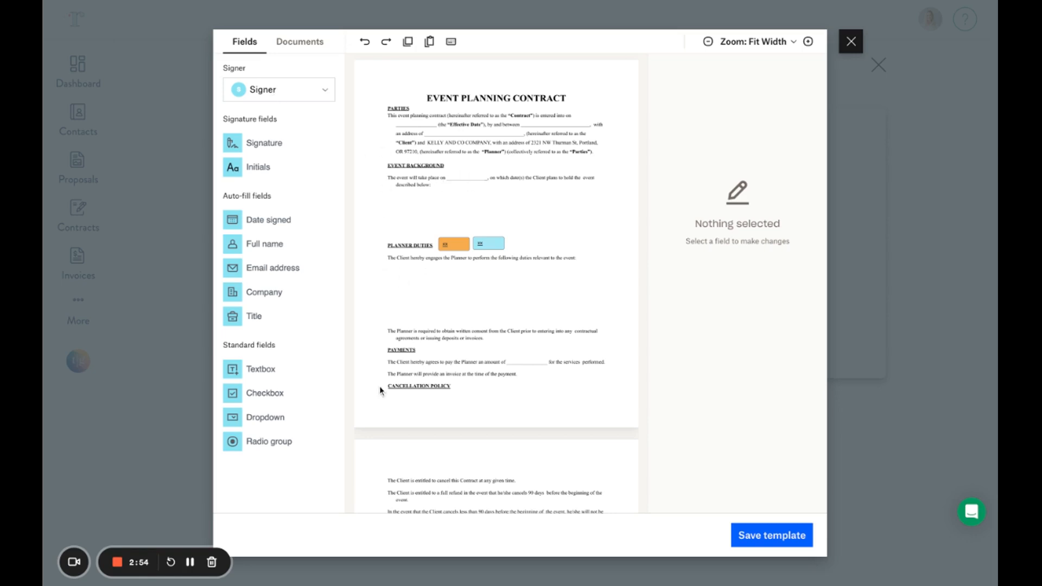
Step: Place the signer's Full name and Signature fields on the Client lines of the last page, widening the signature to its line
scroll(406, 395, "down", 5)
scroll(407, 395, "down", 8)
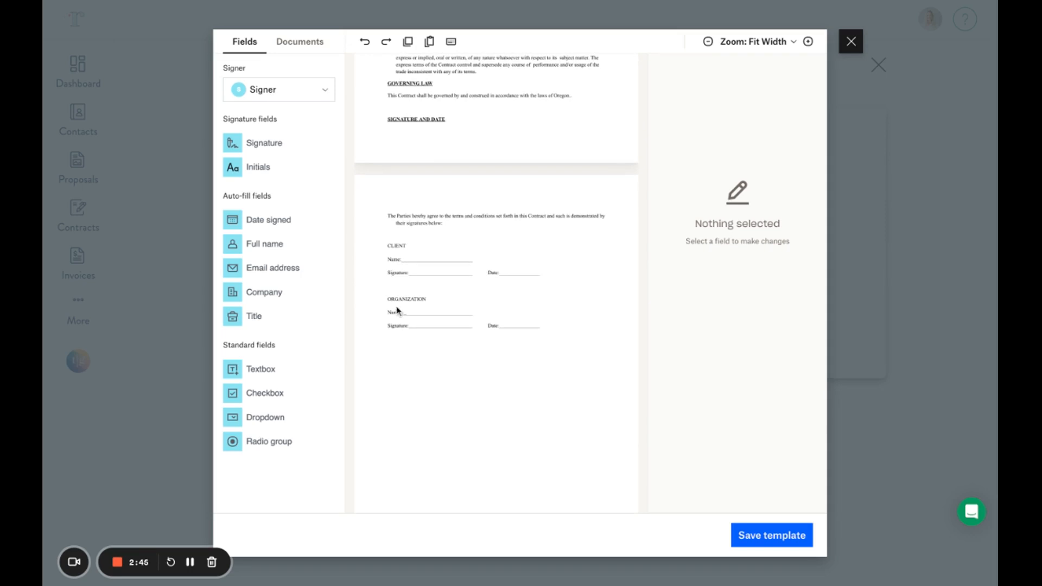
scroll(376, 267, "up", 3)
scroll(449, 317, "right", 2)
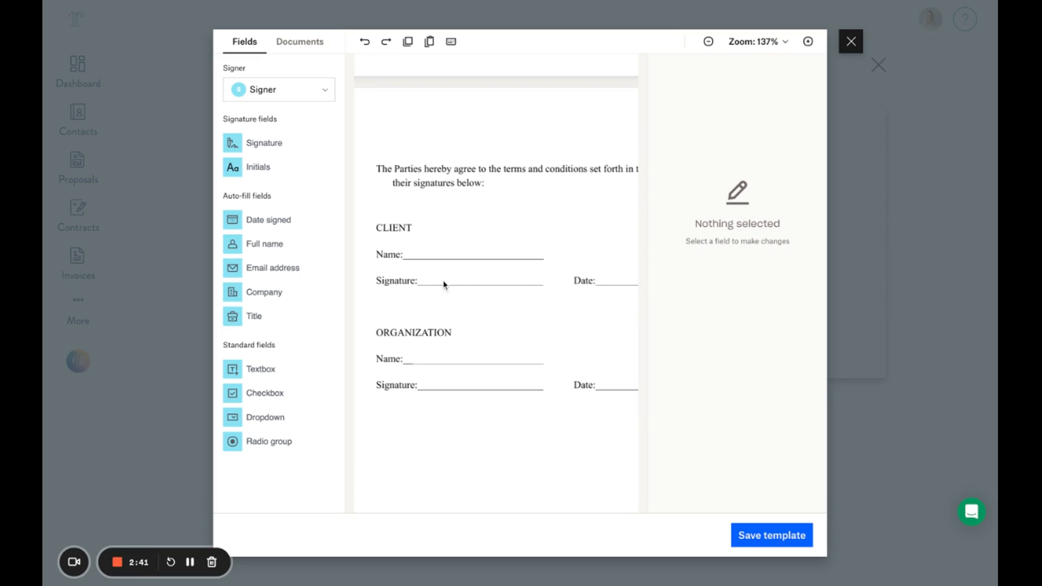
left_click(283, 248)
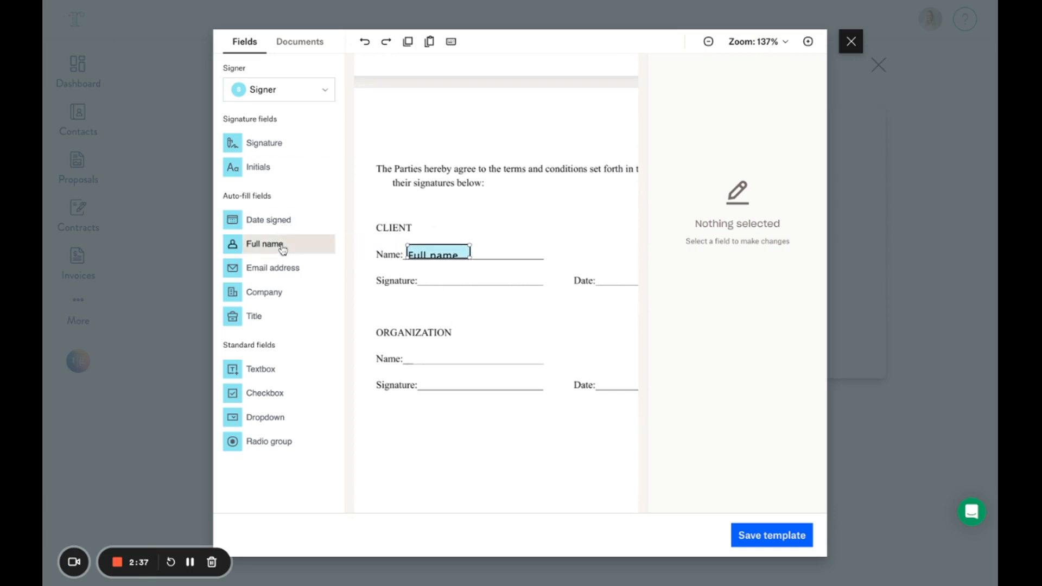
left_click(272, 147)
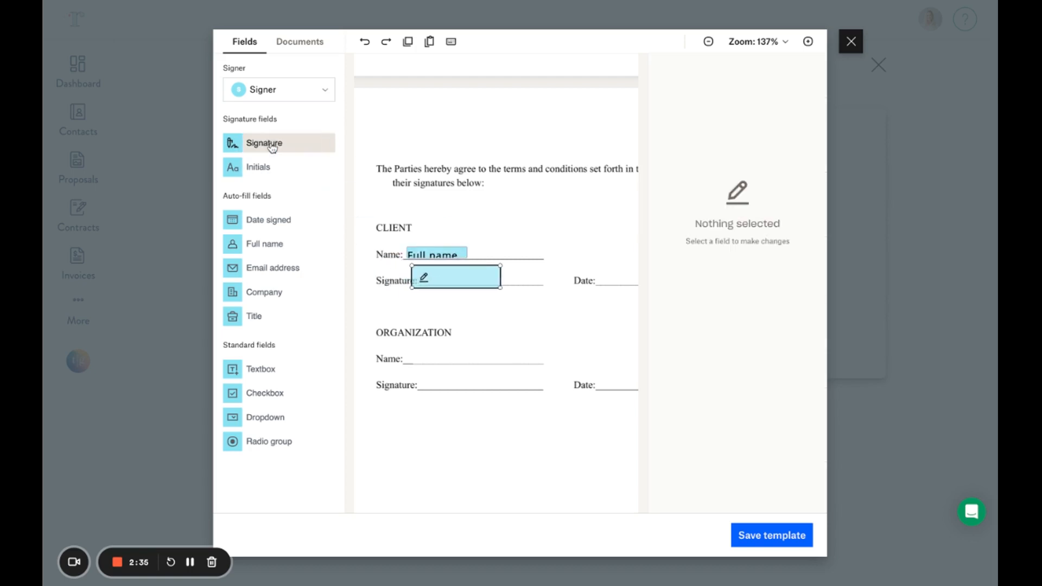
left_click(478, 274)
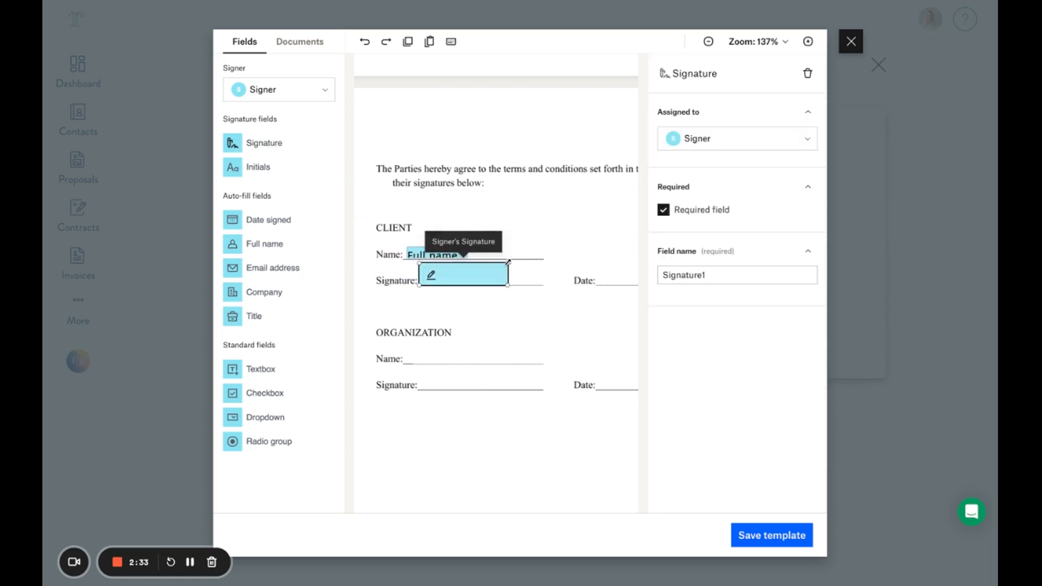
left_click_drag(508, 264, 544, 266)
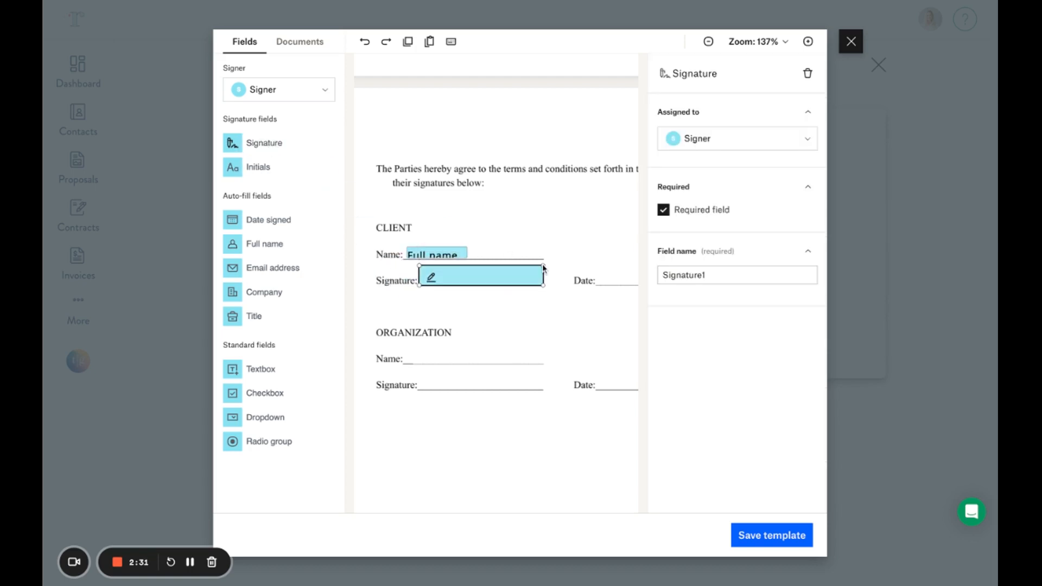
Step: Format the client's Full name field in Arial, size 14, and widen it to fill the Name line
left_click(443, 254)
left_click(698, 281)
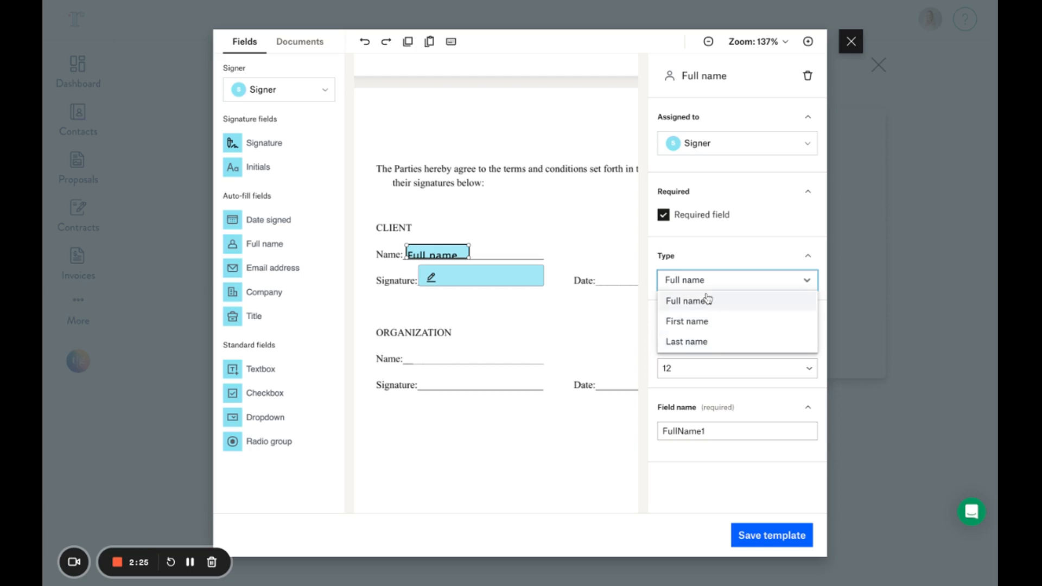
left_click(710, 261)
left_click(701, 347)
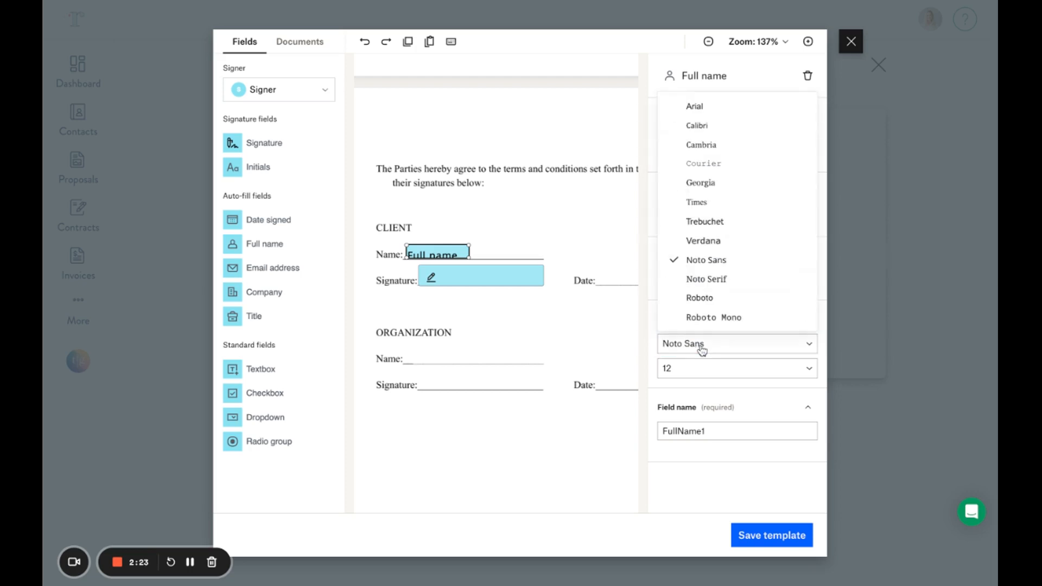
left_click(714, 107)
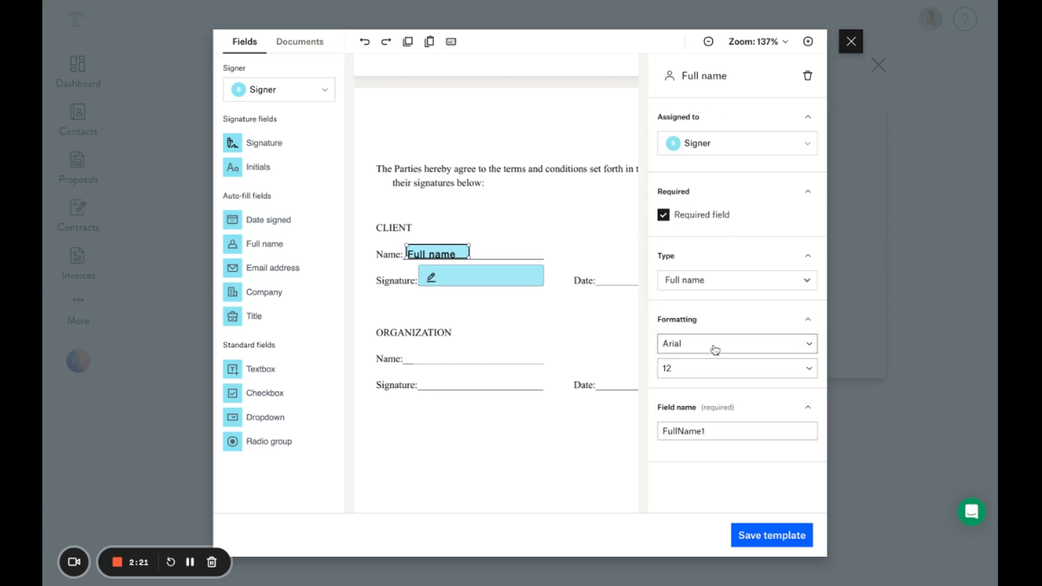
left_click(693, 370)
left_click(724, 228)
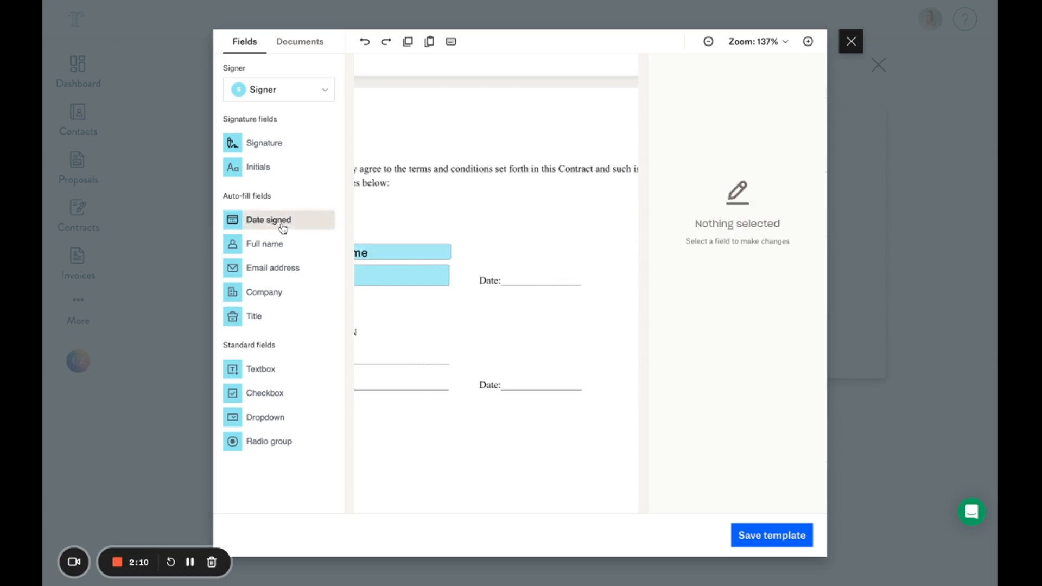
Step: Place a Date signed field for the signer on the Client section's Date line
left_click_drag(282, 228, 537, 276)
left_click(521, 337)
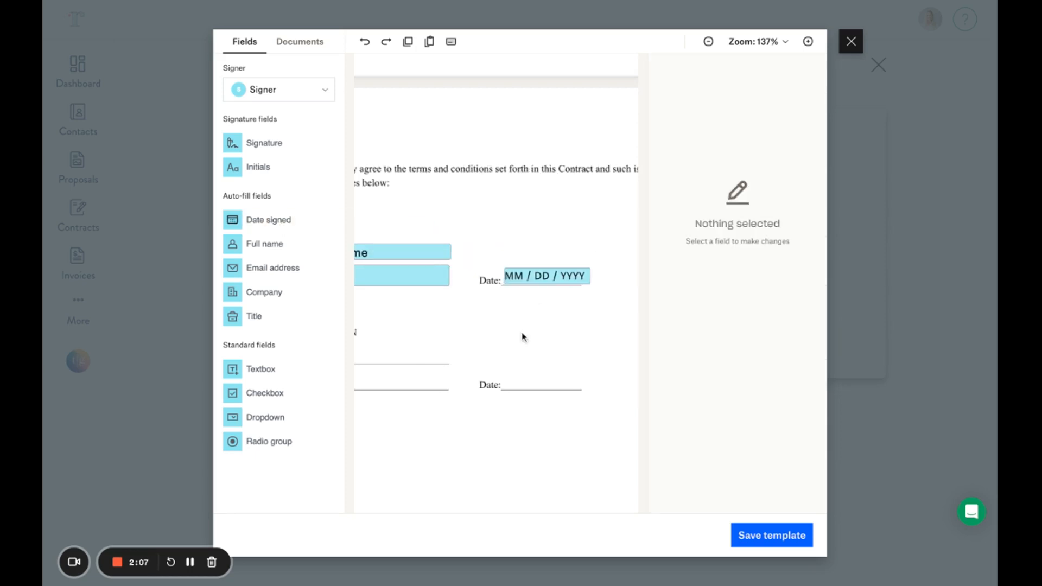
Step: Place Signature and Full name fields assigned to Company on the Organization section's lines
scroll(485, 330, "down", 5)
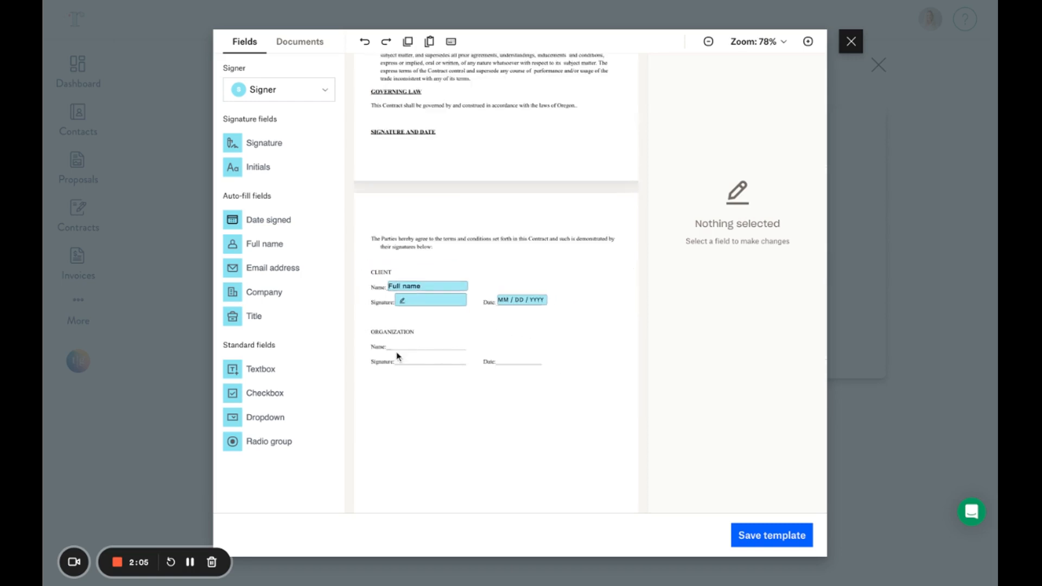
scroll(399, 356, "up", 6)
scroll(413, 354, "left", 2)
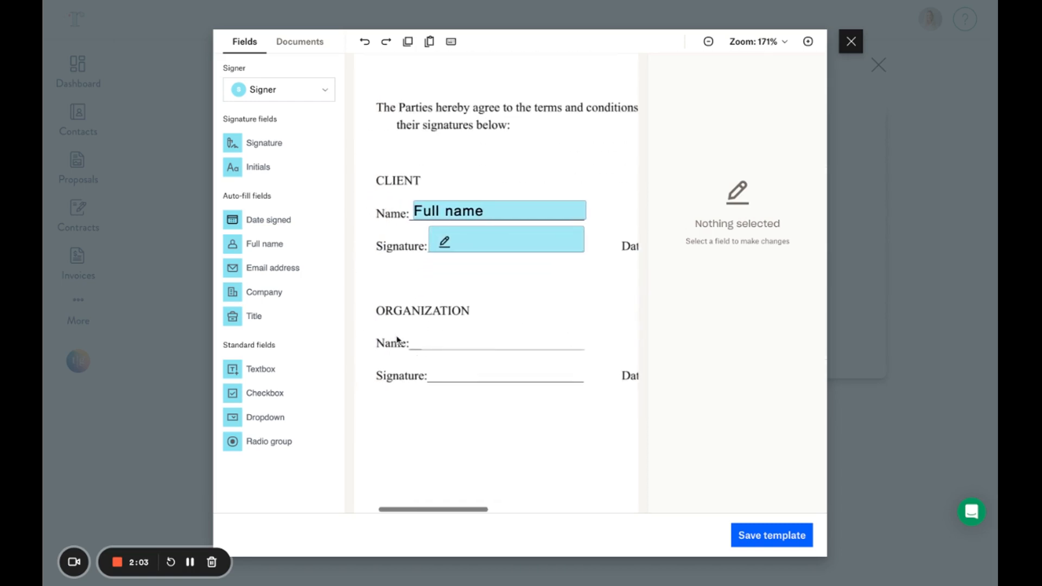
left_click(293, 91)
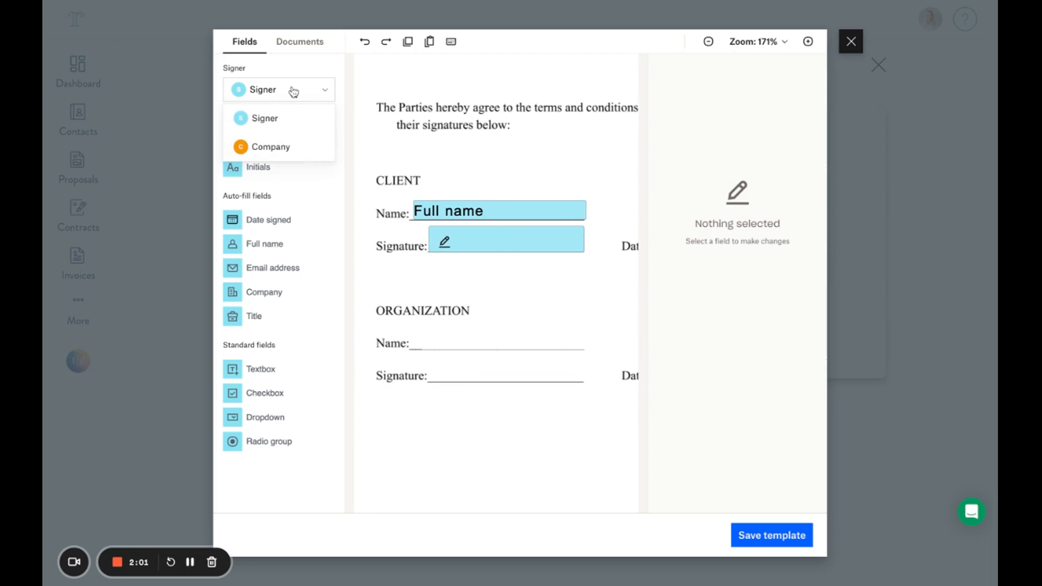
left_click(280, 160)
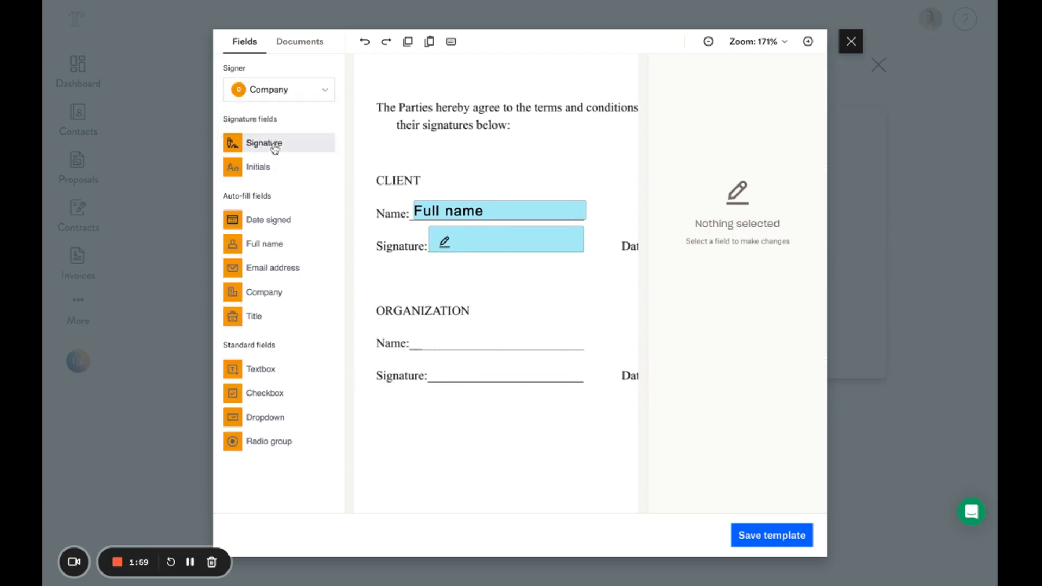
left_click(275, 148)
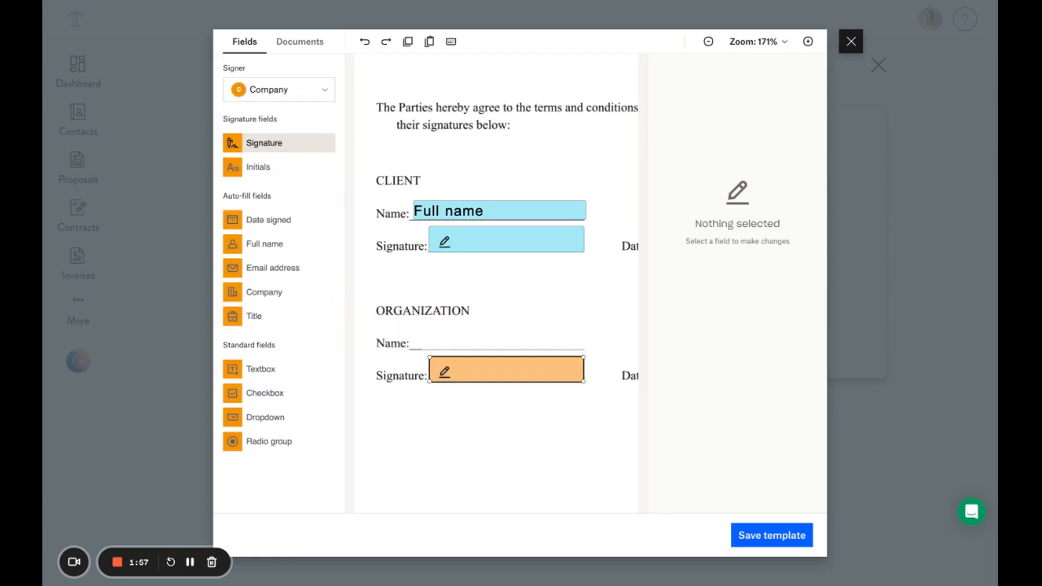
left_click_drag(278, 242, 281, 247)
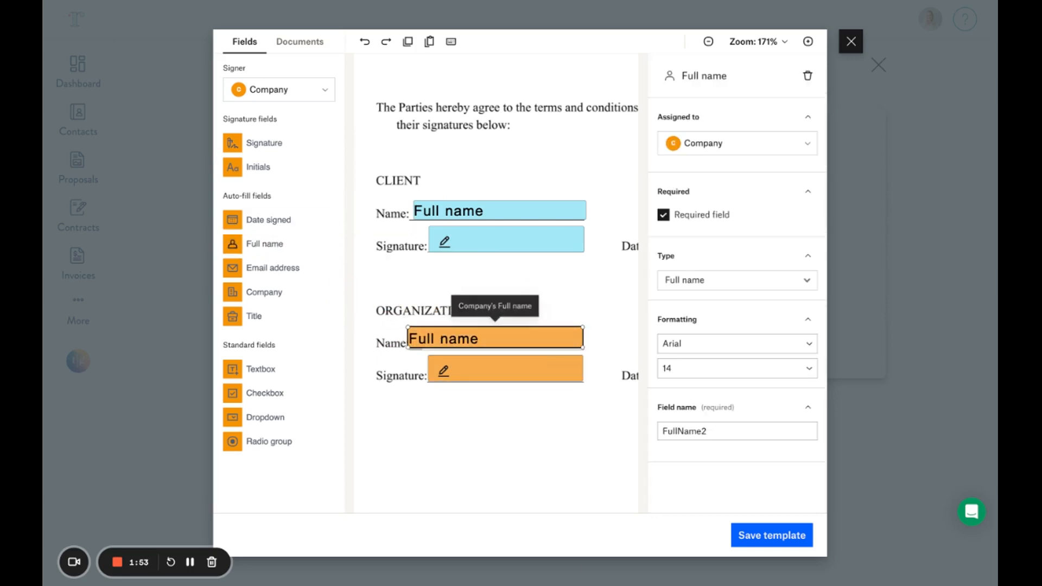
Step: Place a Date signed field assigned to Company on the Organization section's Date line
scroll(518, 376, "right", 2)
scroll(517, 376, "right", 2)
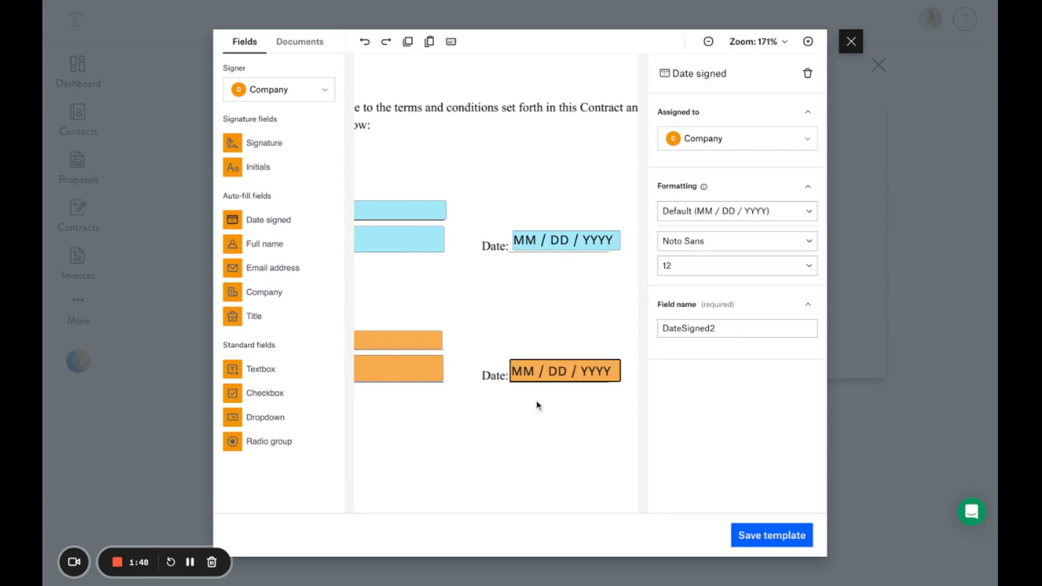
left_click(537, 405)
Step: Review the placed fields throughout the contract and save the template
scroll(533, 407, "down", 5)
scroll(533, 407, "down", 1)
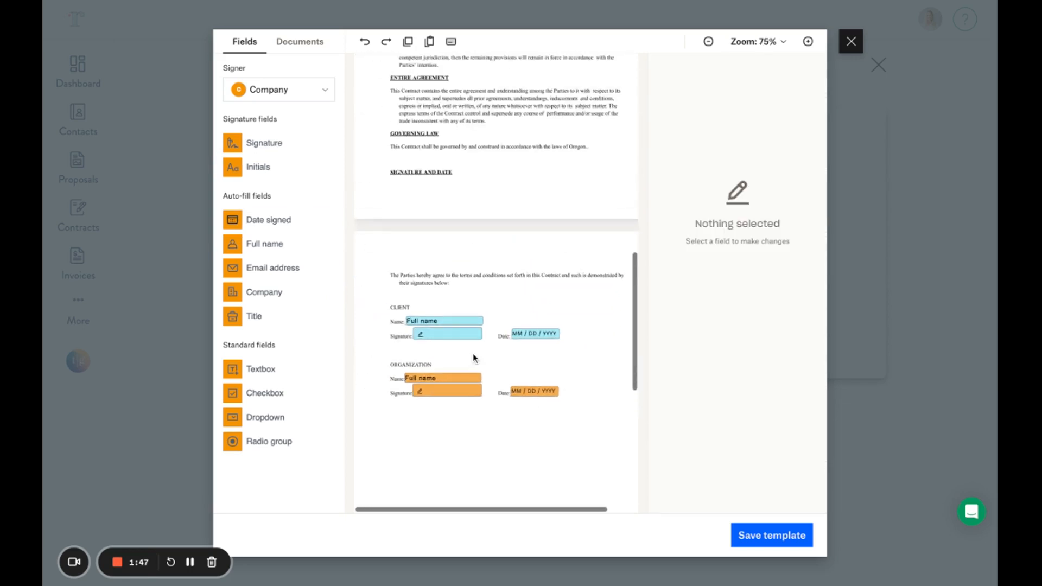
scroll(473, 355, "down", 1)
scroll(481, 259, "up", 3)
scroll(479, 259, "up", 10)
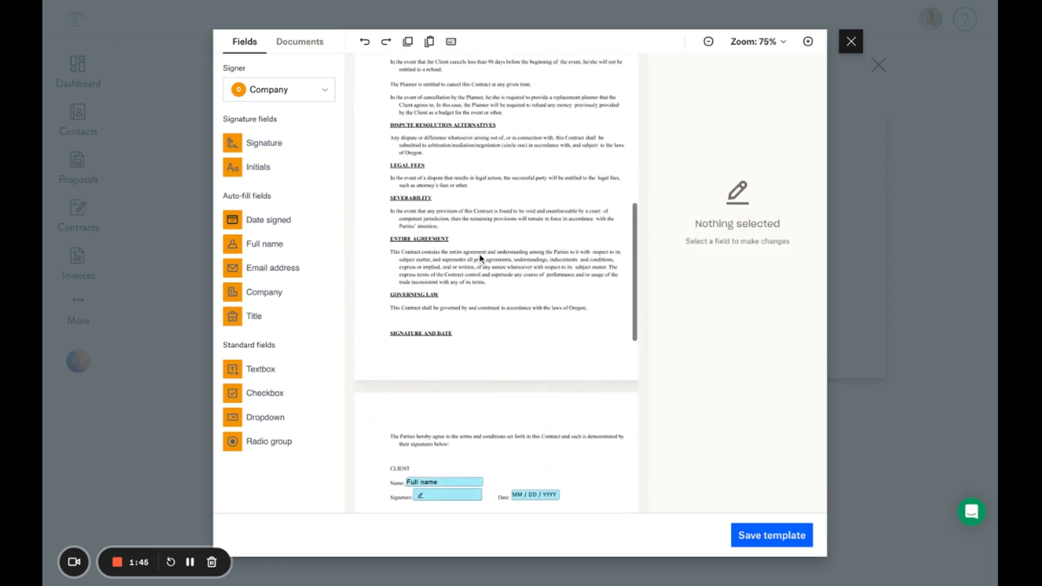
scroll(480, 259, "up", 2)
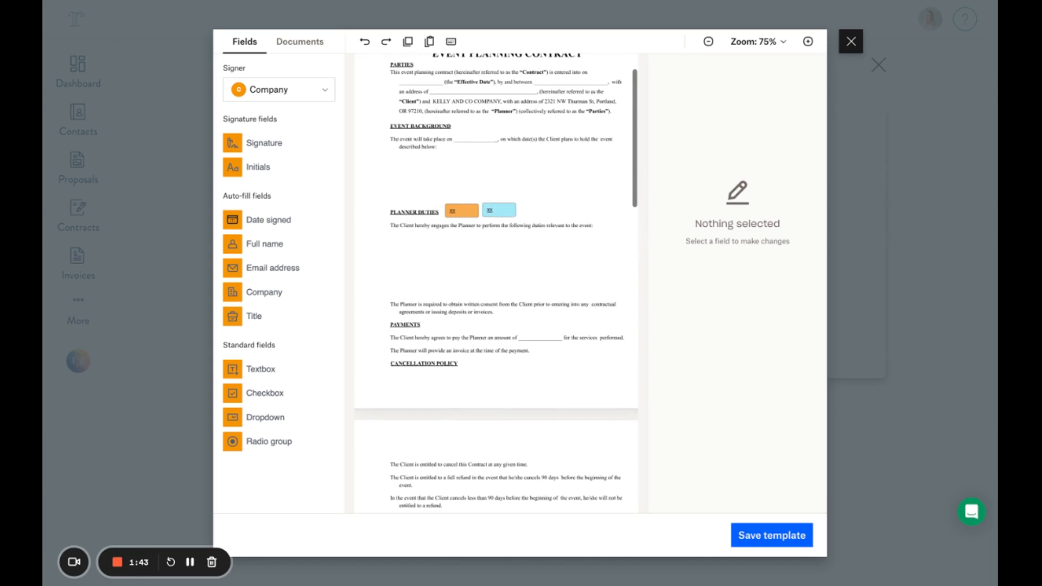
left_click(759, 537)
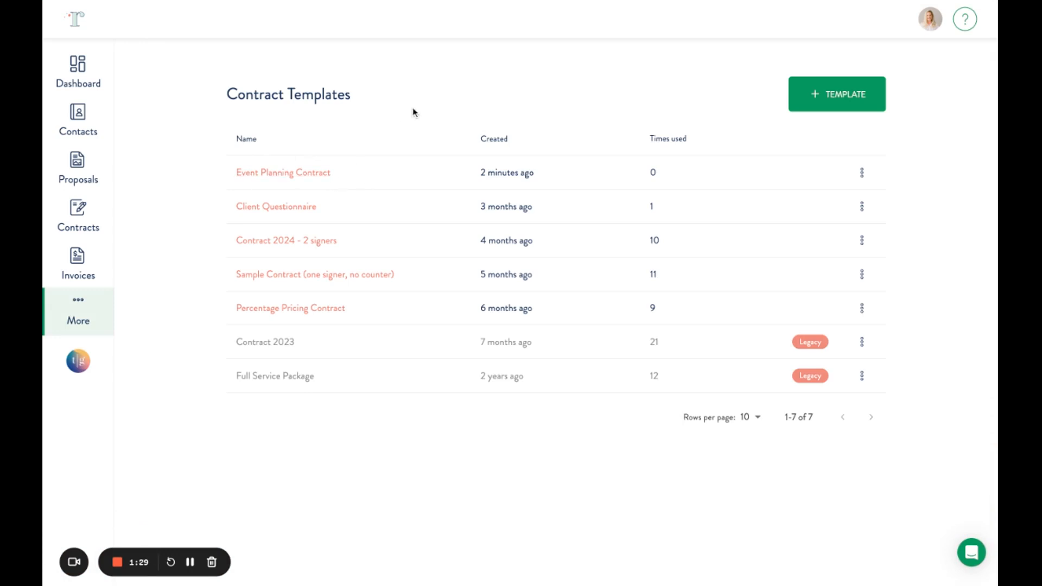
Step: Start a new contract named October Rehearsal Dinner using the Event Planning Contract template
left_click(85, 227)
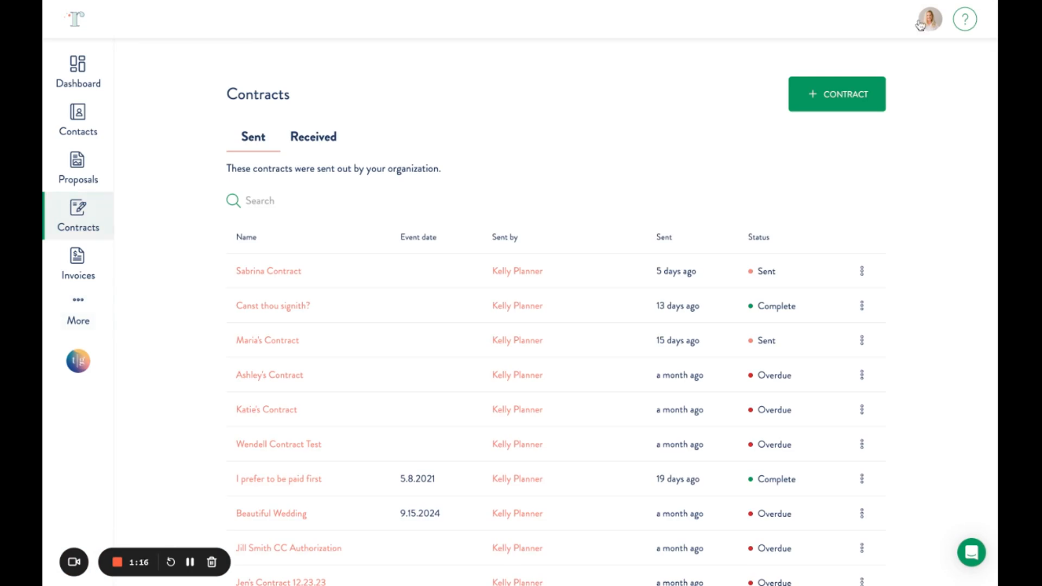
left_click(860, 92)
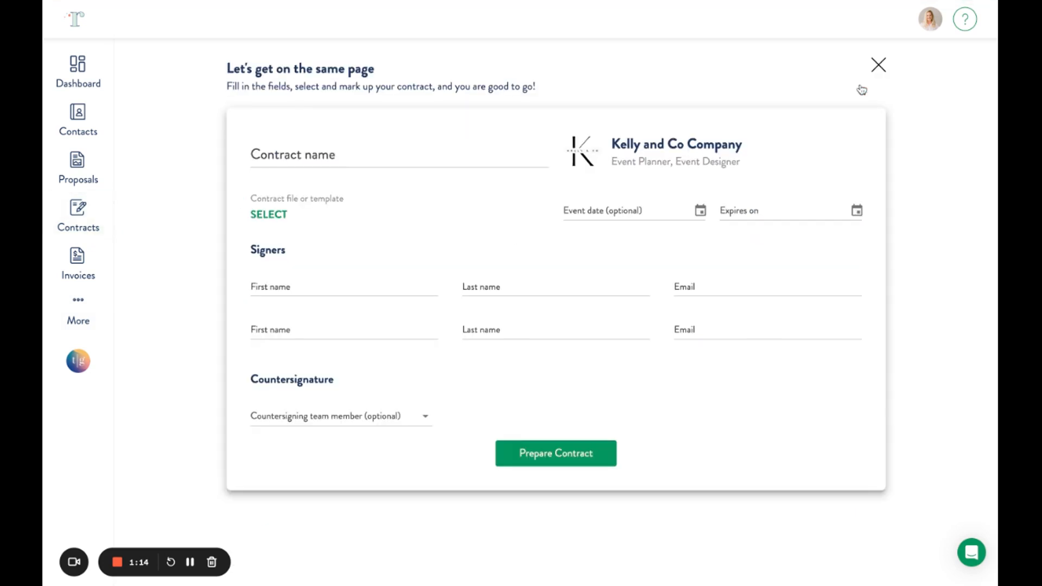
left_click(285, 218)
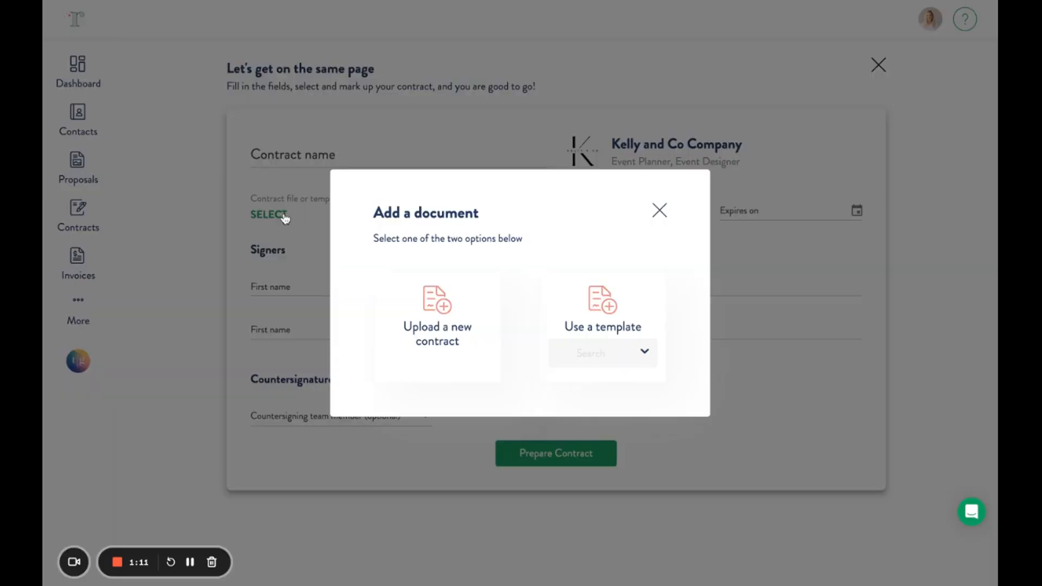
left_click(647, 357)
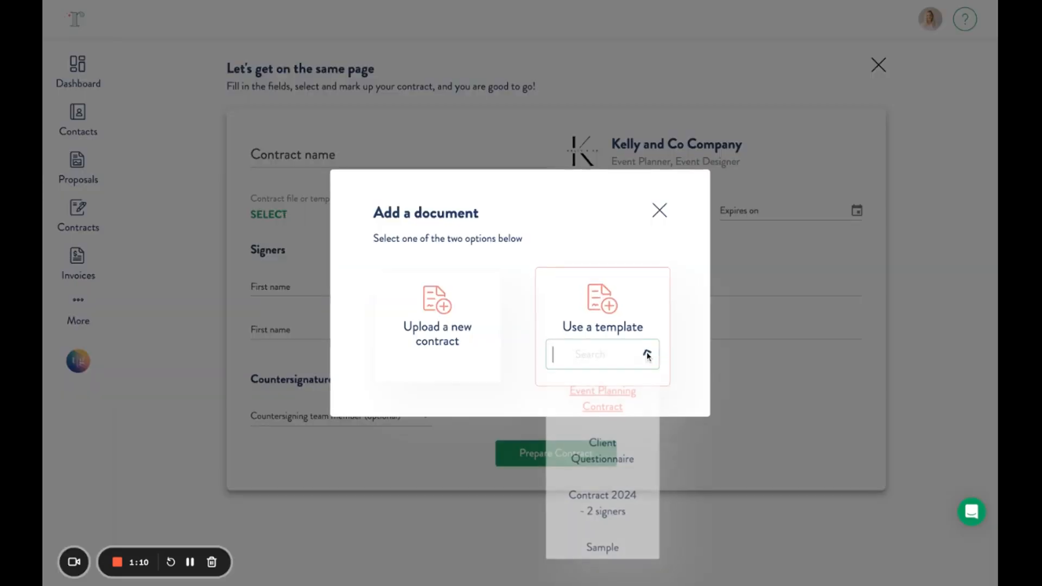
scroll(627, 451, "down", 1)
scroll(626, 450, "up", 1)
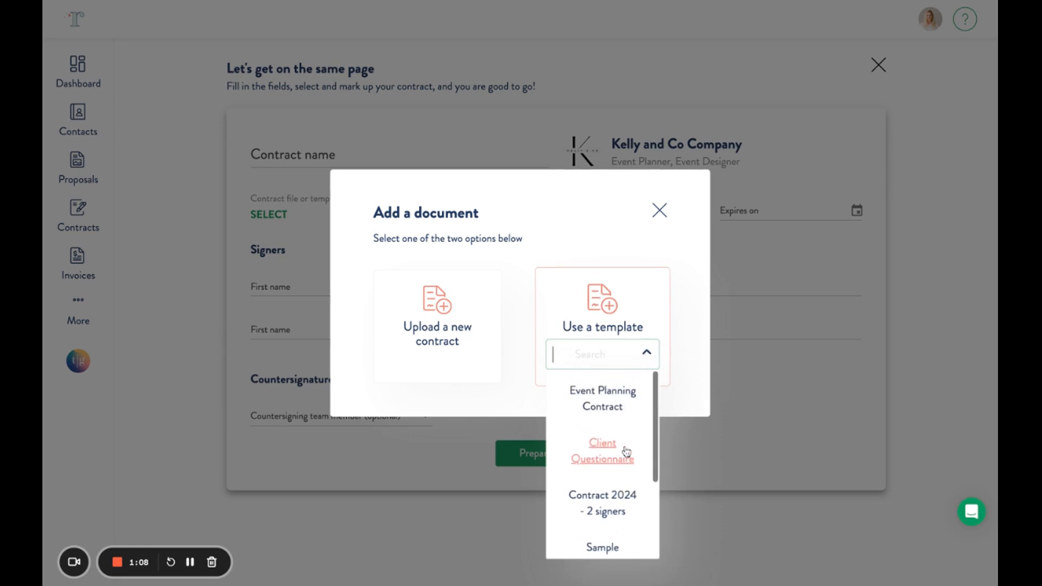
left_click(614, 413)
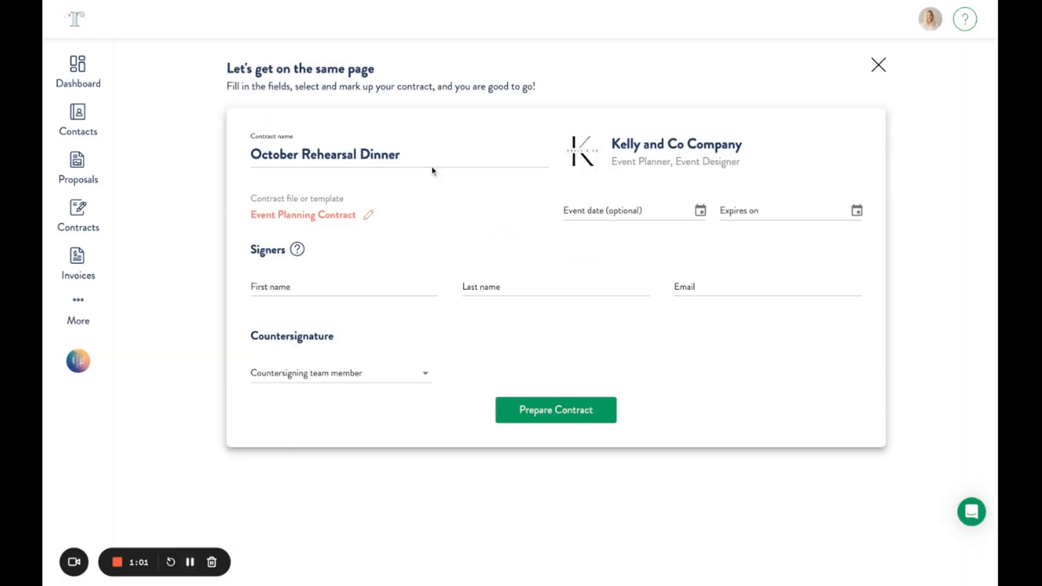
Step: Add the client as signer by searching contacts for "vi" and picking the bride's entry, and set the contract's expiry date to 10/31/2023
left_click(327, 283)
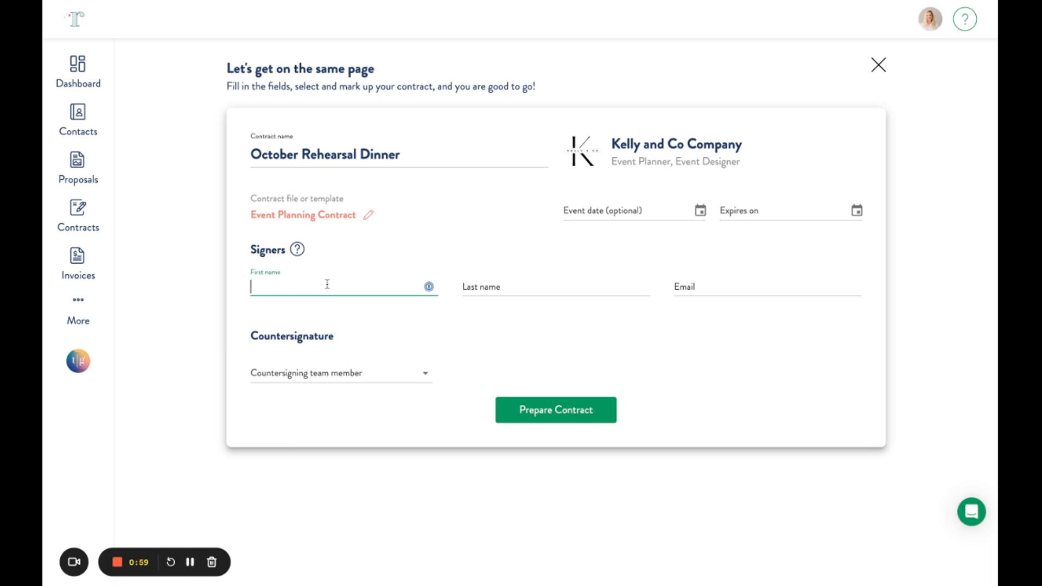
type("vi")
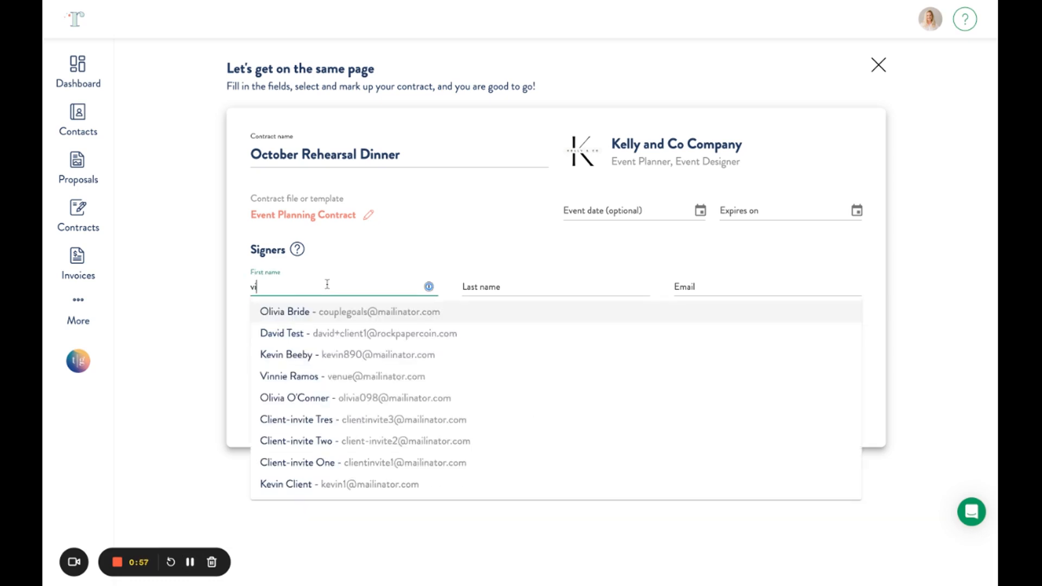
left_click(348, 317)
left_click(808, 211)
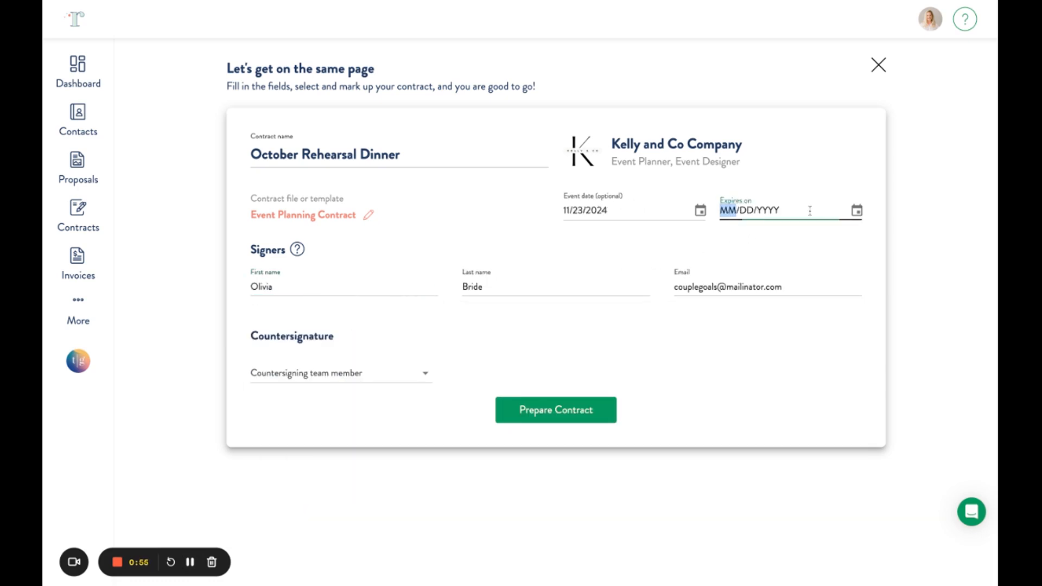
left_click(854, 213)
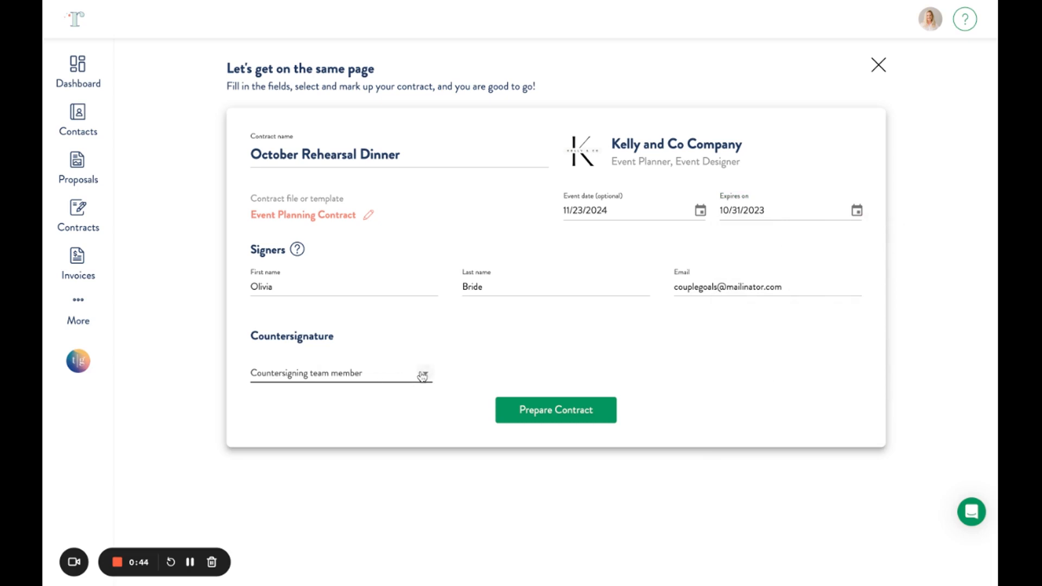
Step: Assign the second listed admin planner as countersigning team member and prepare the contract
left_click(423, 375)
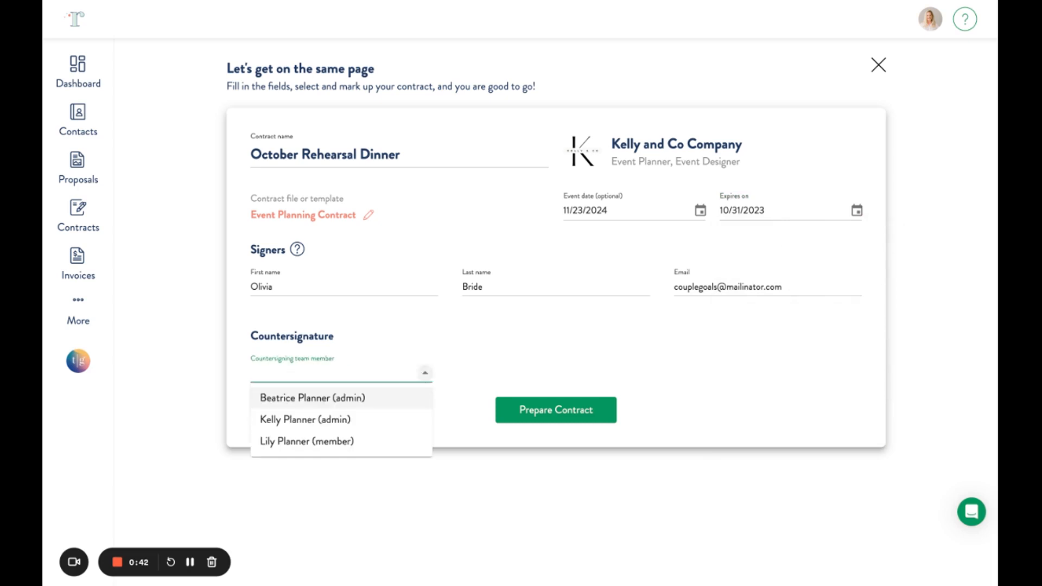
left_click(385, 419)
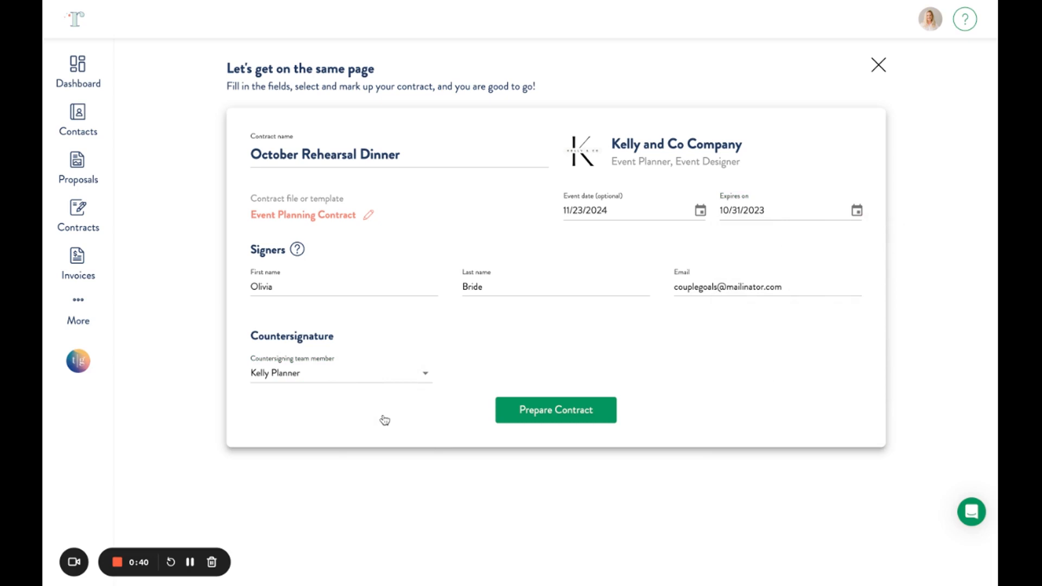
left_click(559, 413)
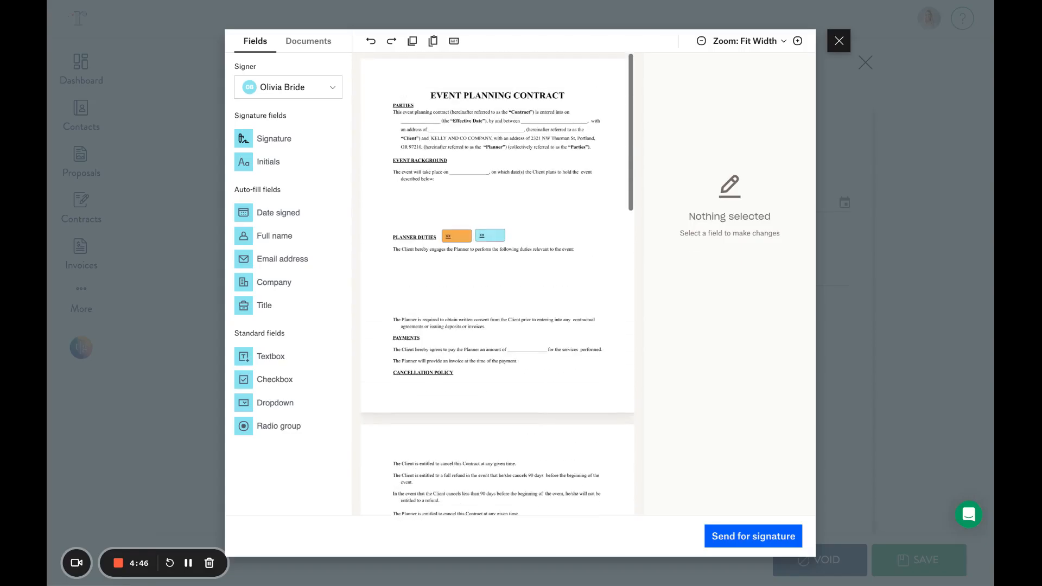
Step: Place a Date signed field assigned to Me (now) on the Effective Date line in the Parties section
left_click(289, 84)
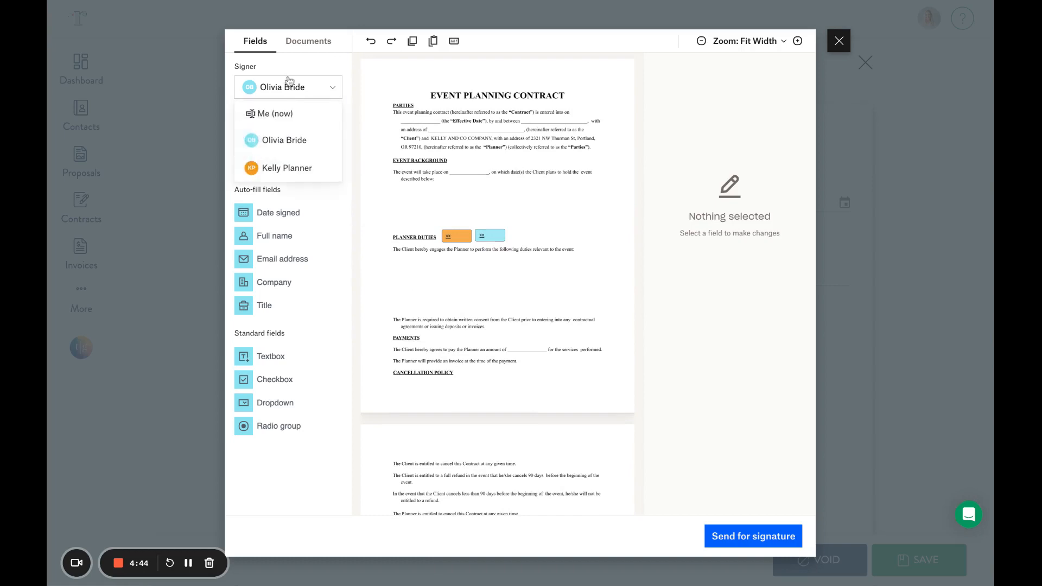
left_click(288, 110)
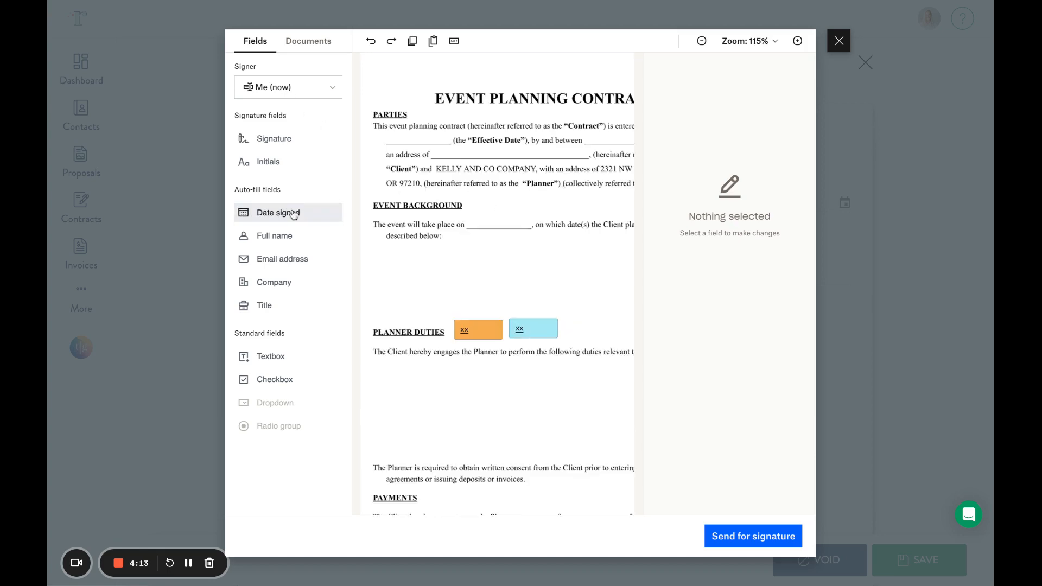
left_click_drag(293, 215, 422, 136)
left_click(445, 183)
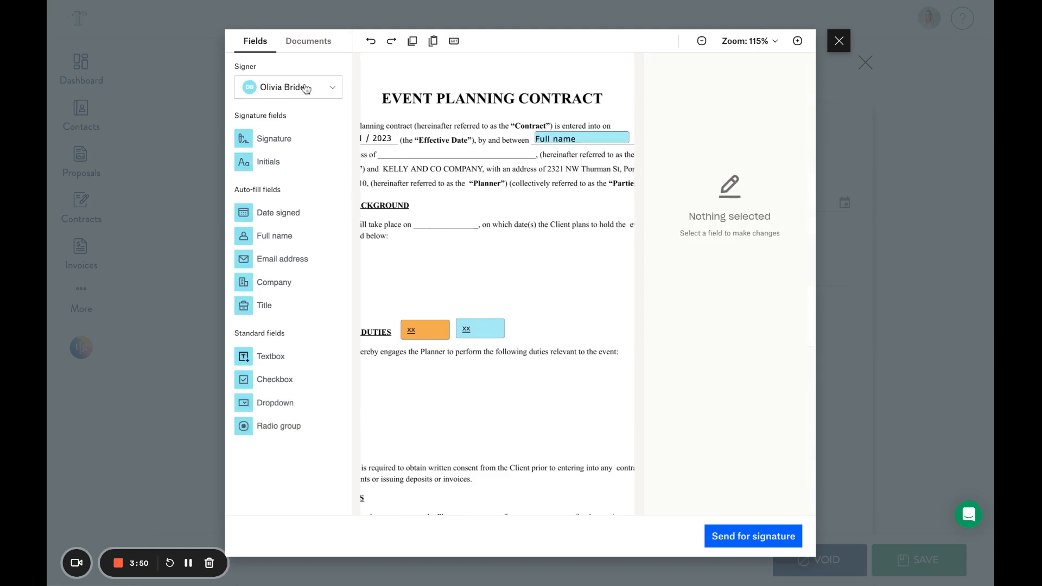
Step: Place a Textbox assigned to the client signer on the Parties section's address line, with the placeholder text "Client address"
left_click(304, 89)
left_click(305, 88)
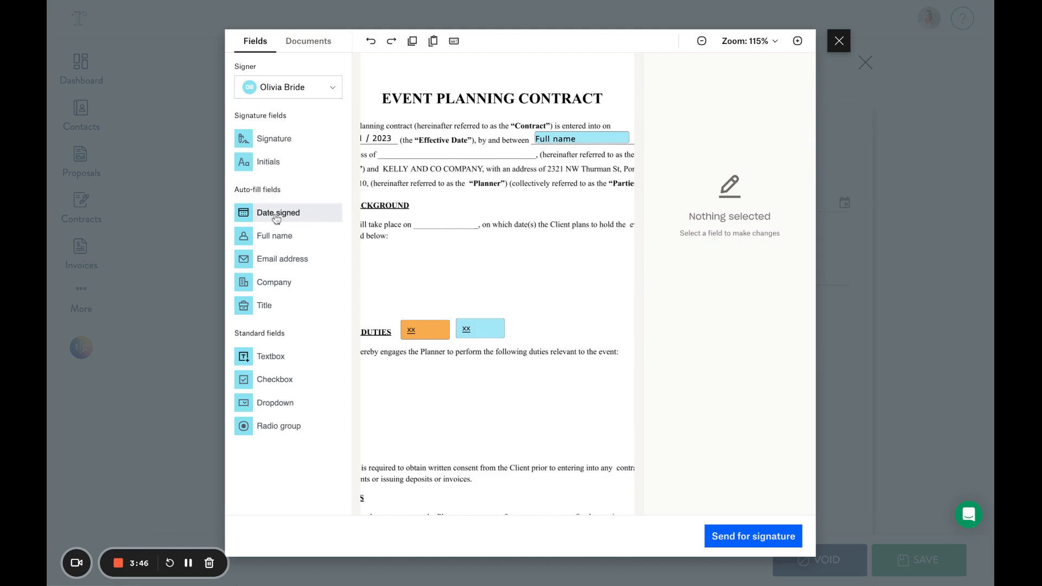
left_click_drag(274, 236, 403, 203)
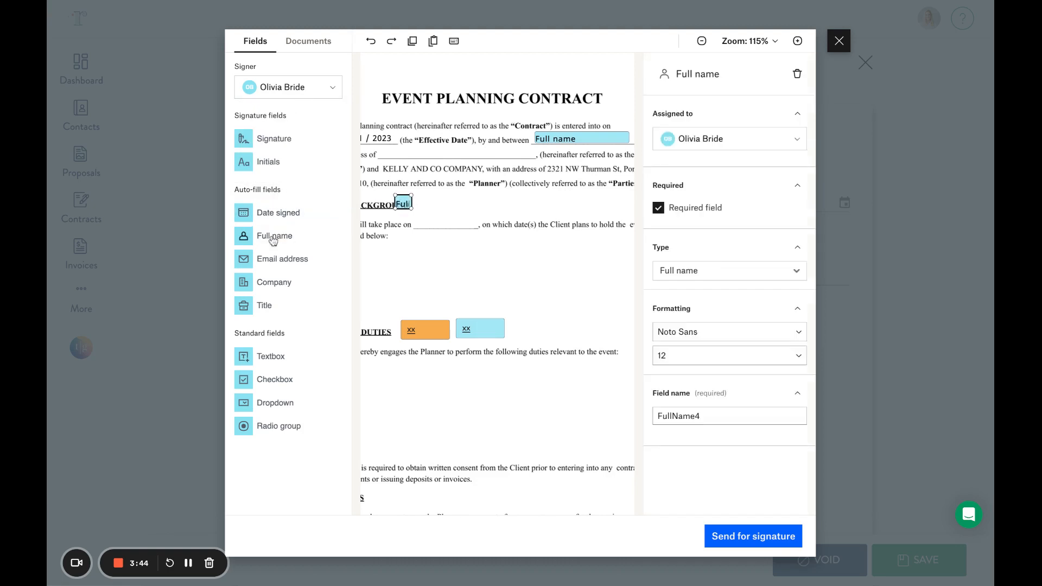
key("Delete")
left_click_drag(290, 358, 389, 152)
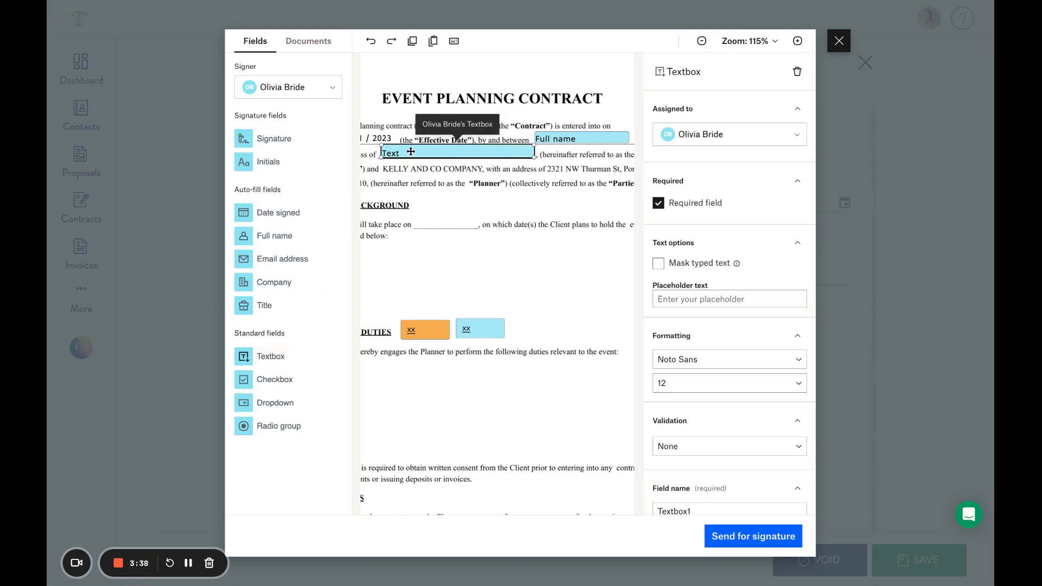
left_click(670, 298)
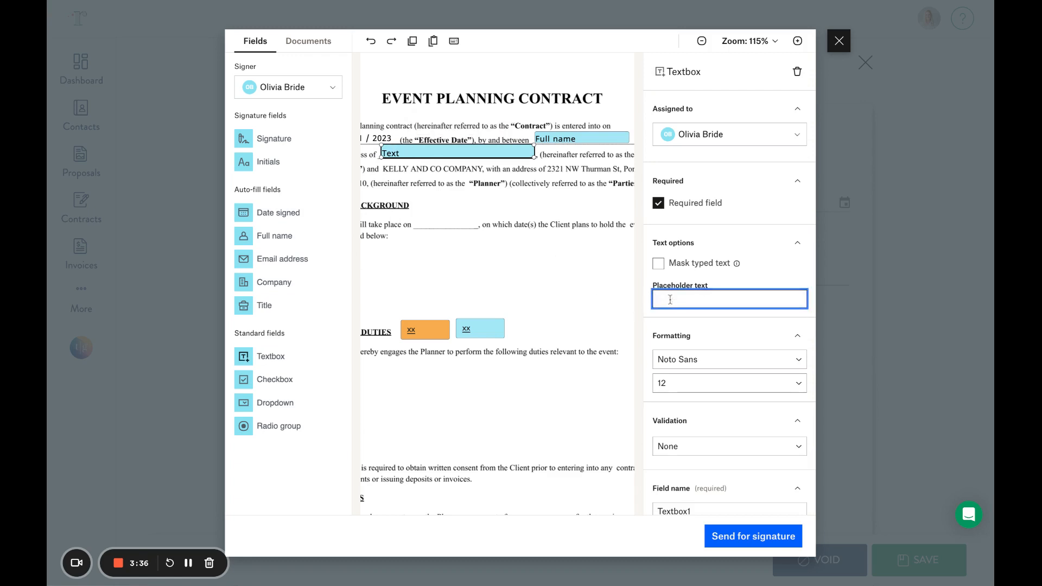
type("Client address")
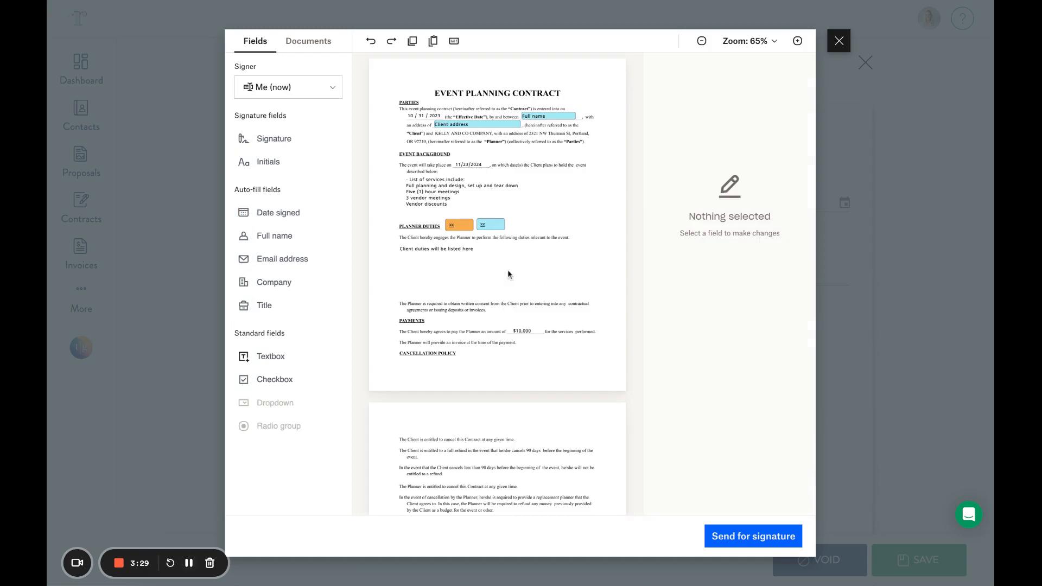
Step: Send the completed contract for signature and return to the contracts list without creating an invoice
scroll(473, 399, "down", 10)
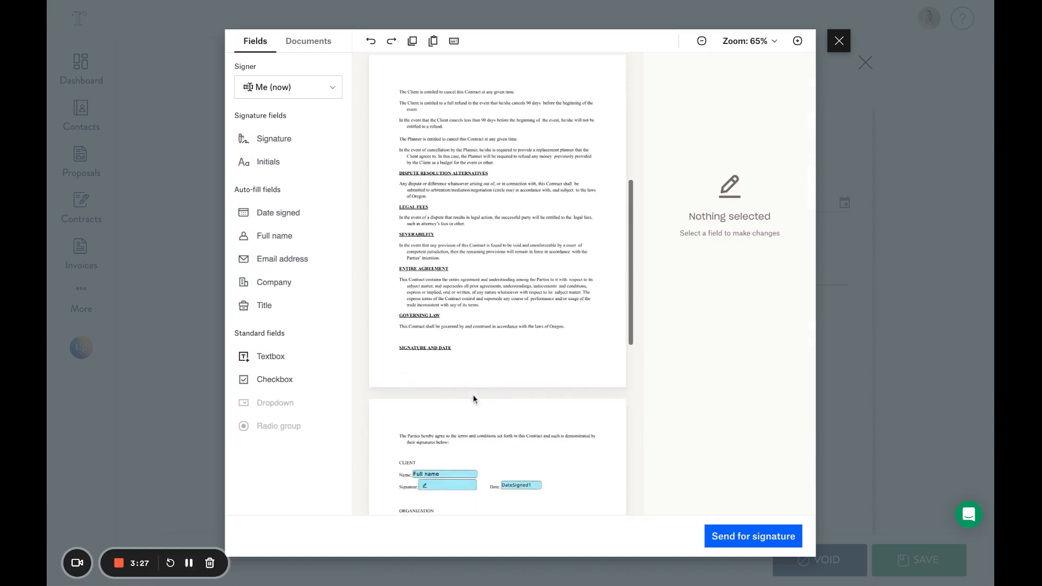
left_click(768, 535)
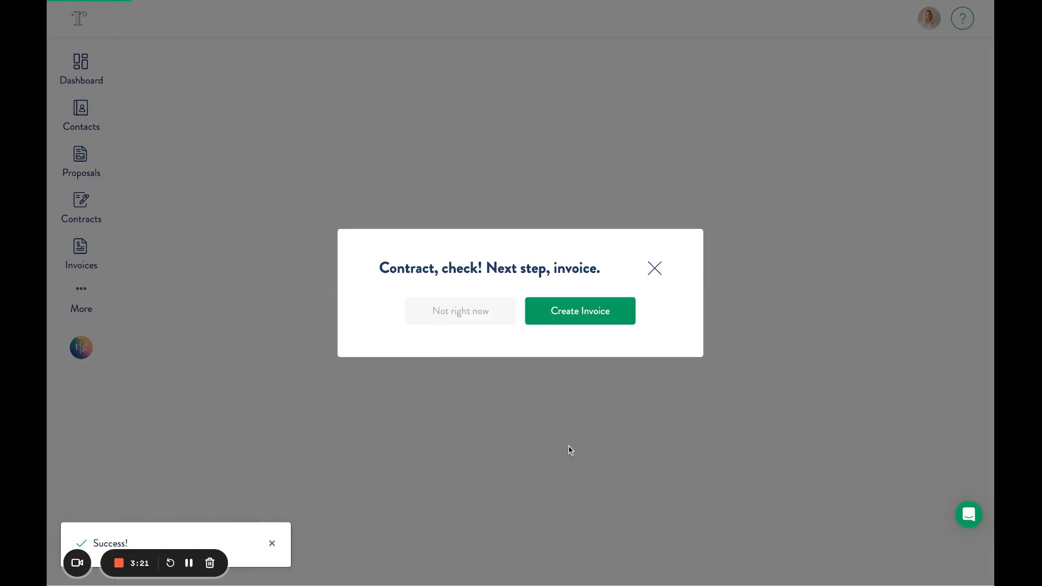
left_click(654, 268)
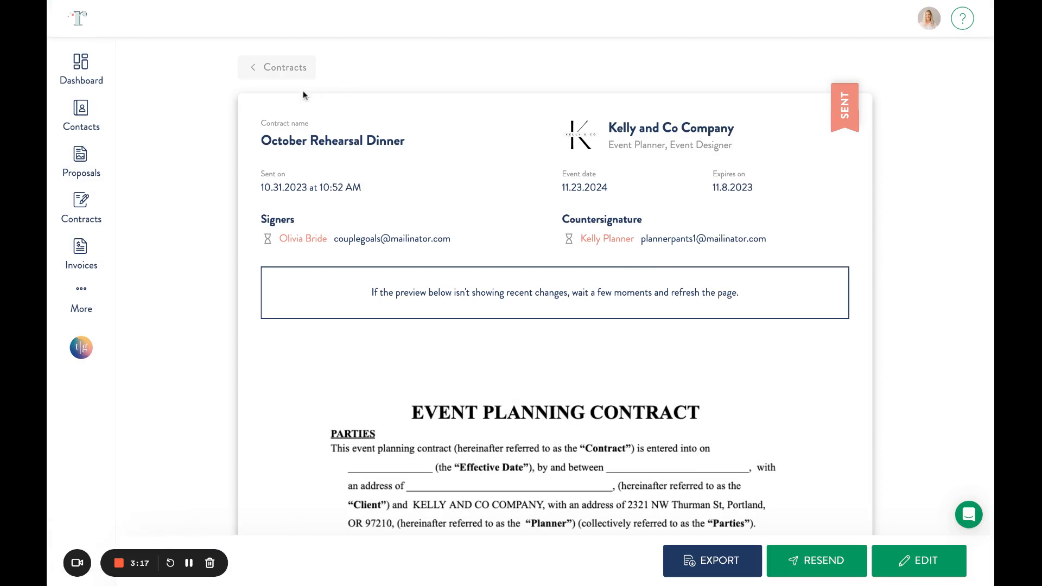
left_click(287, 75)
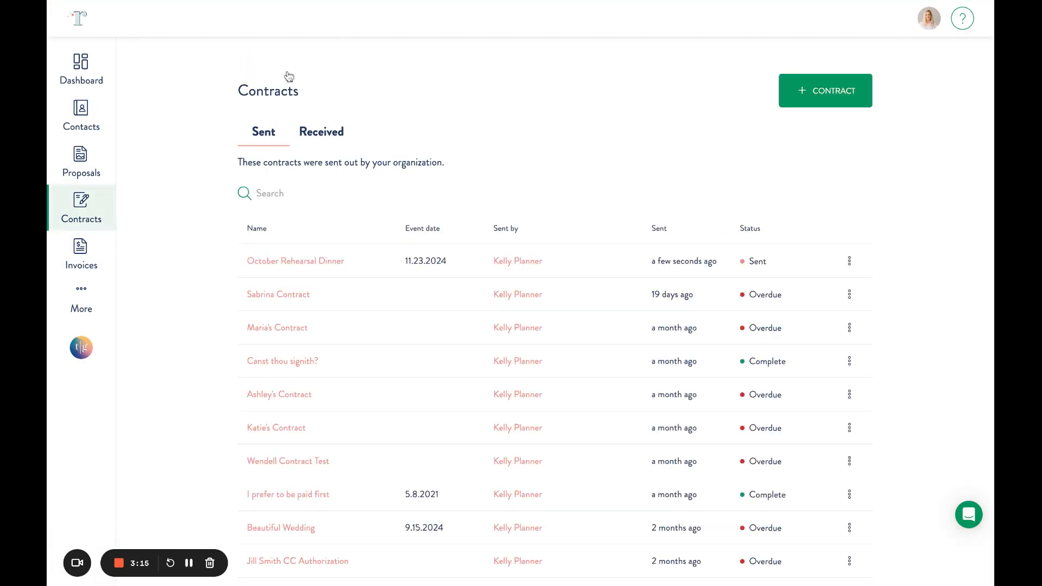